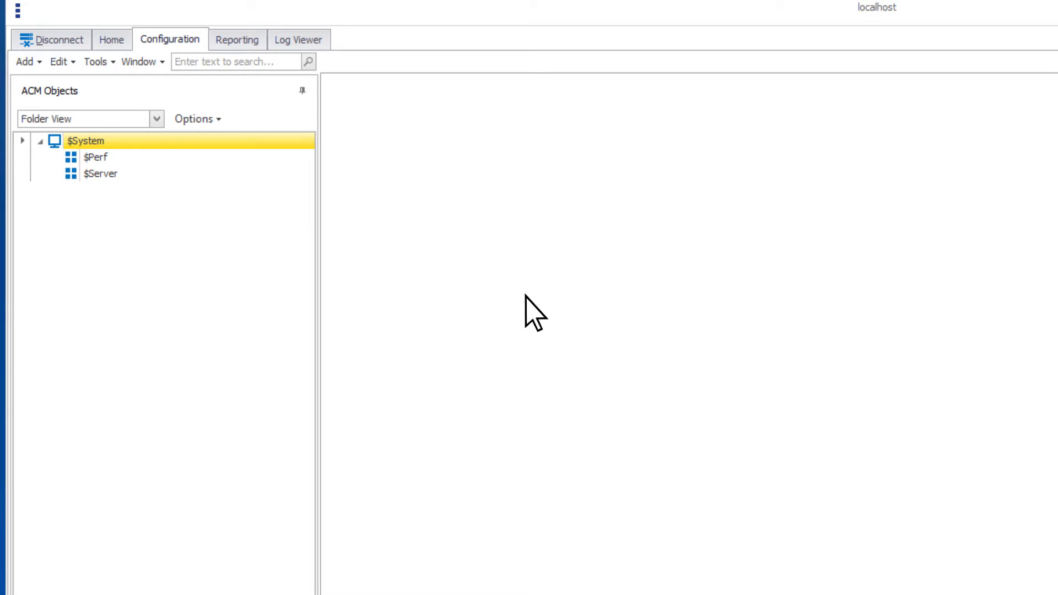
# - Start adding a new station and place it in a new folder named Station Demo under $System
pyautogui.rightClick(113, 141)
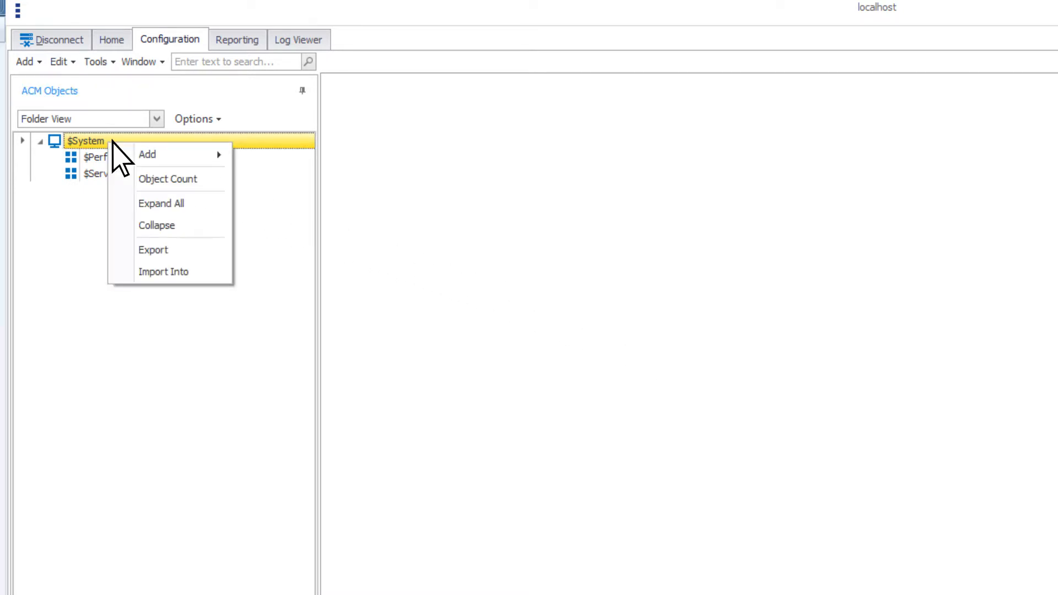
pyautogui.moveTo(164, 154)
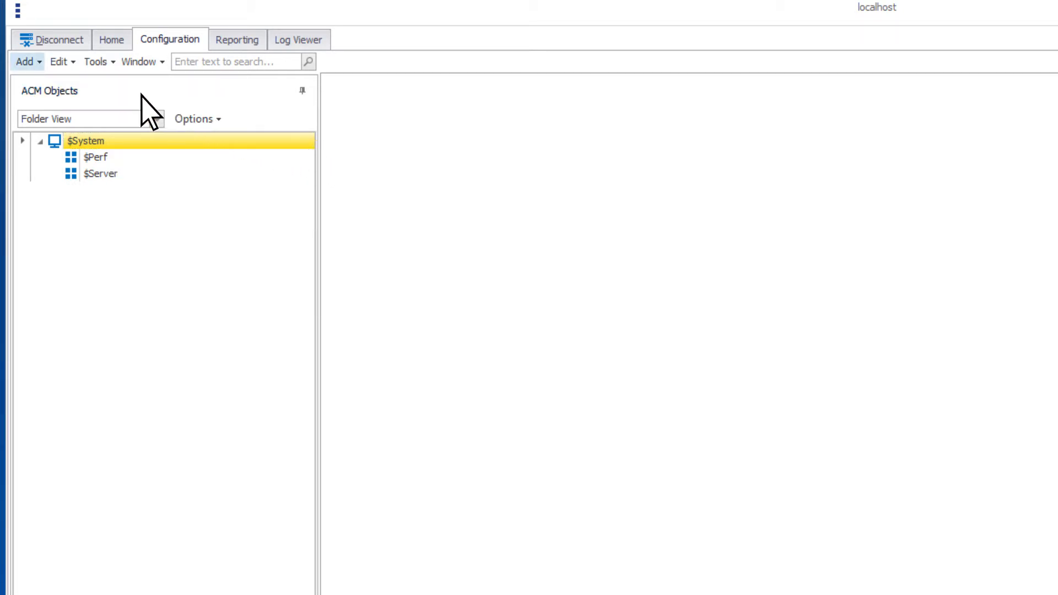
pyautogui.click(25, 62)
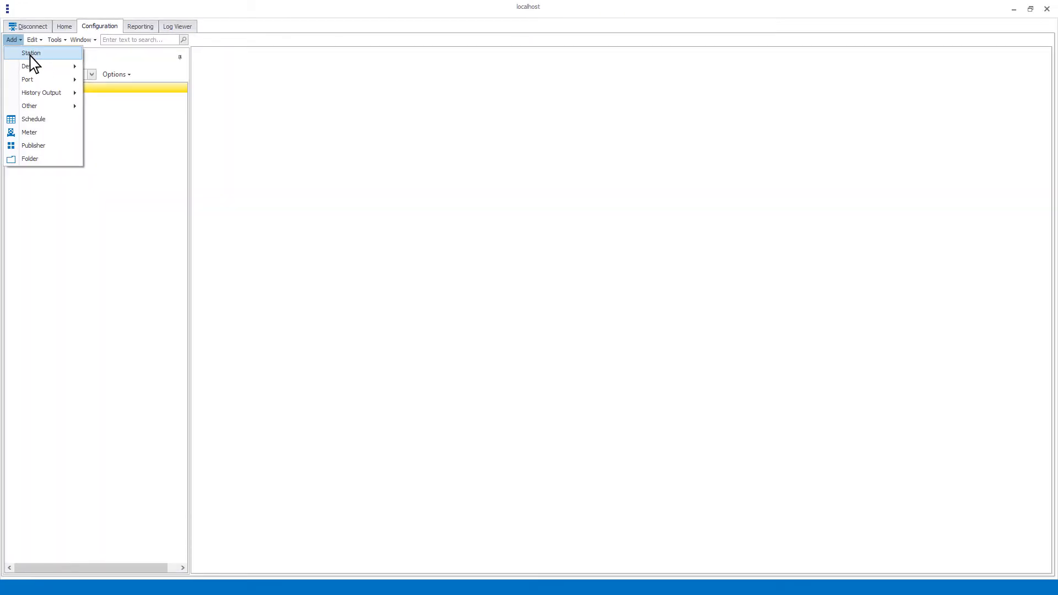
pyautogui.click(30, 55)
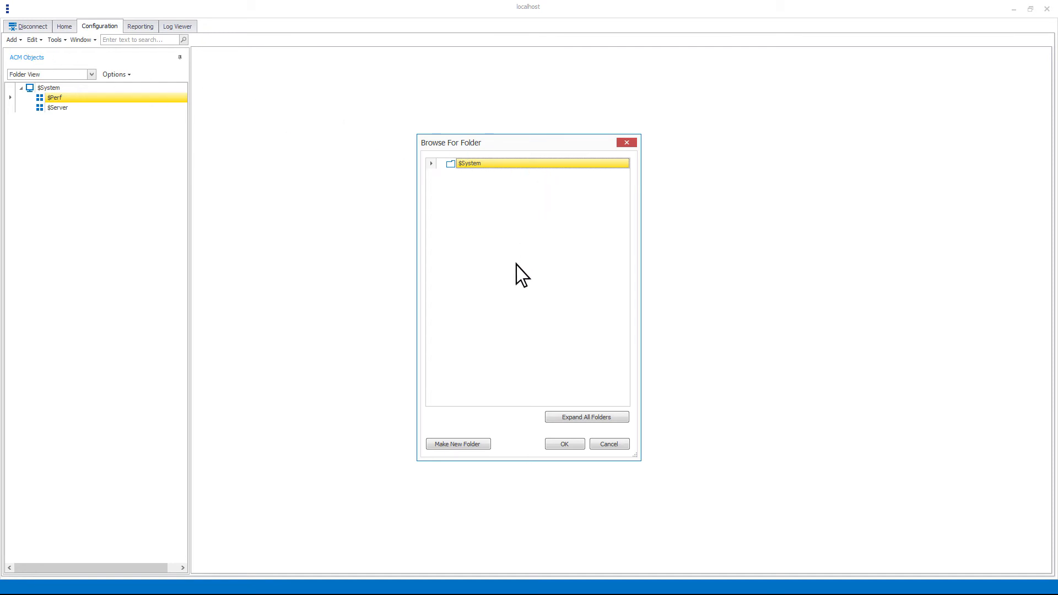
pyautogui.click(462, 444)
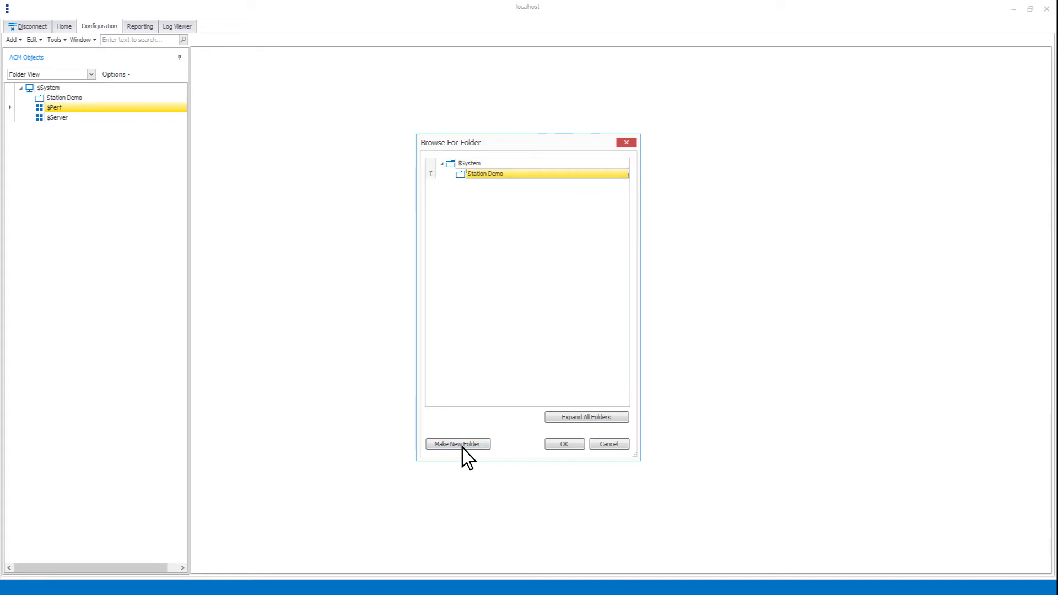
pyautogui.click(565, 444)
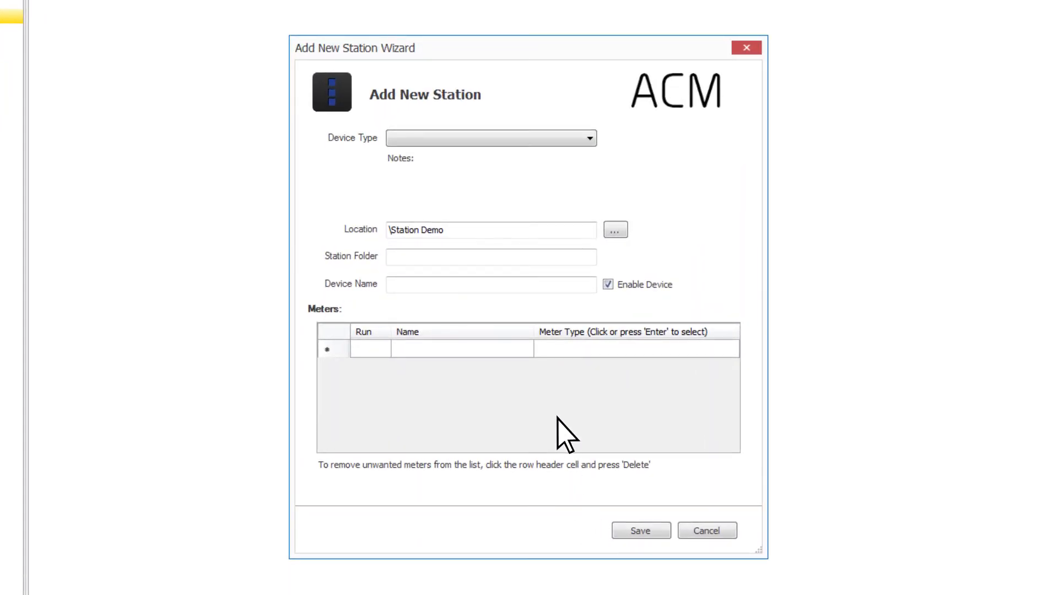
# - Set the new station's device type to Modbus Enron AutoPilot Pro and check the location folder choices, keeping \Station Demo
pyautogui.click(479, 141)
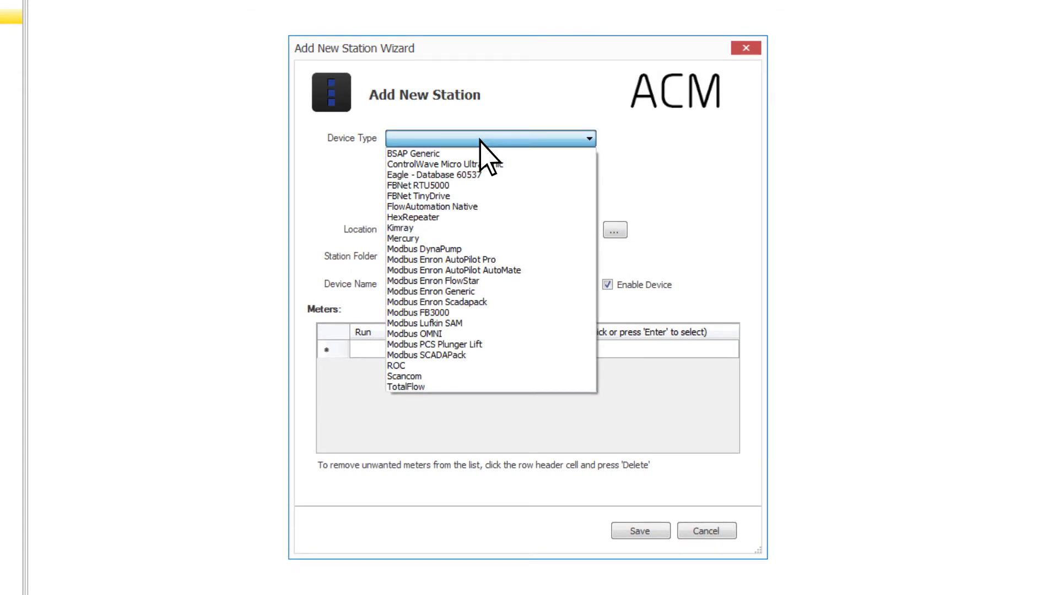
pyautogui.click(492, 261)
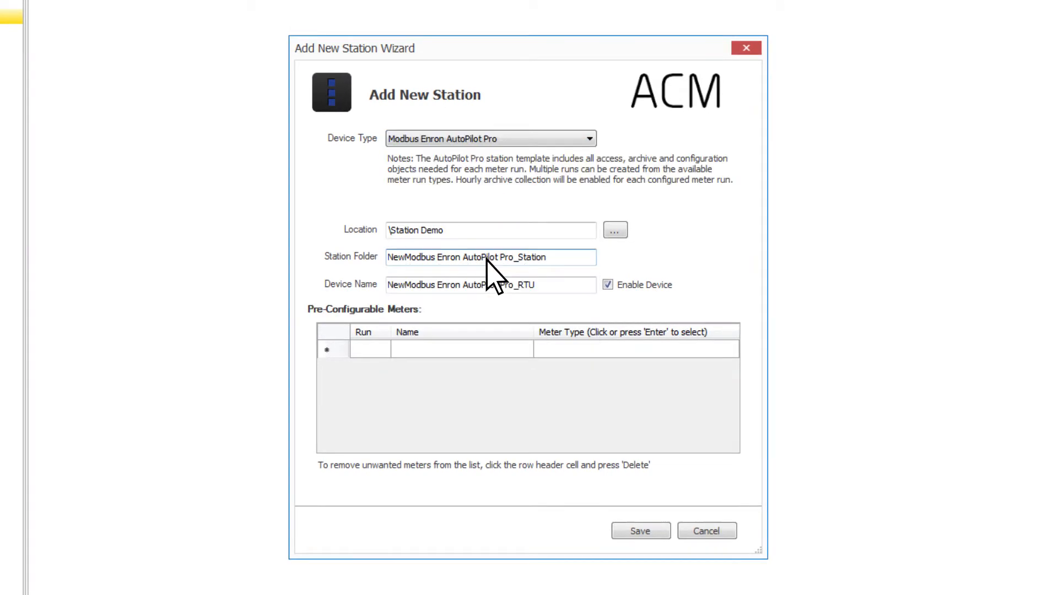
pyautogui.click(615, 230)
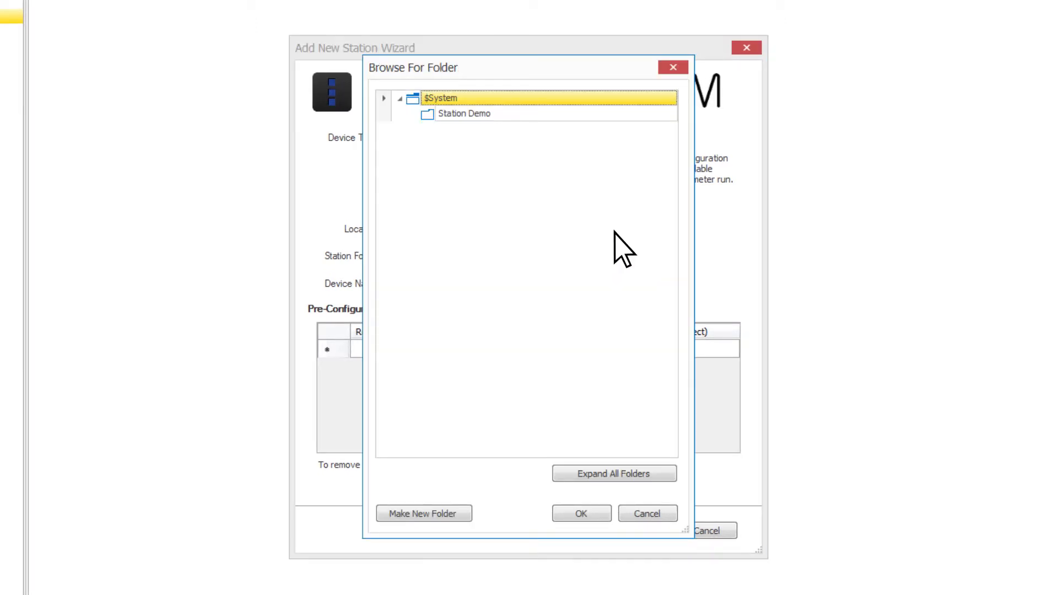
pyautogui.click(646, 512)
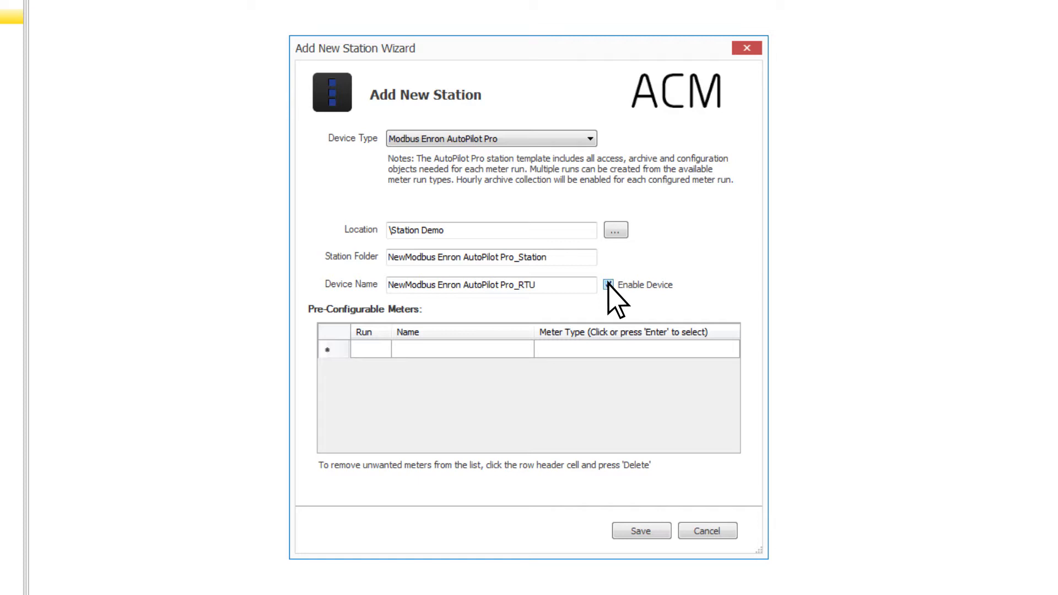
# - Add a pre-configurable meter row with run 1 and the name Meter_1
pyautogui.click(378, 352)
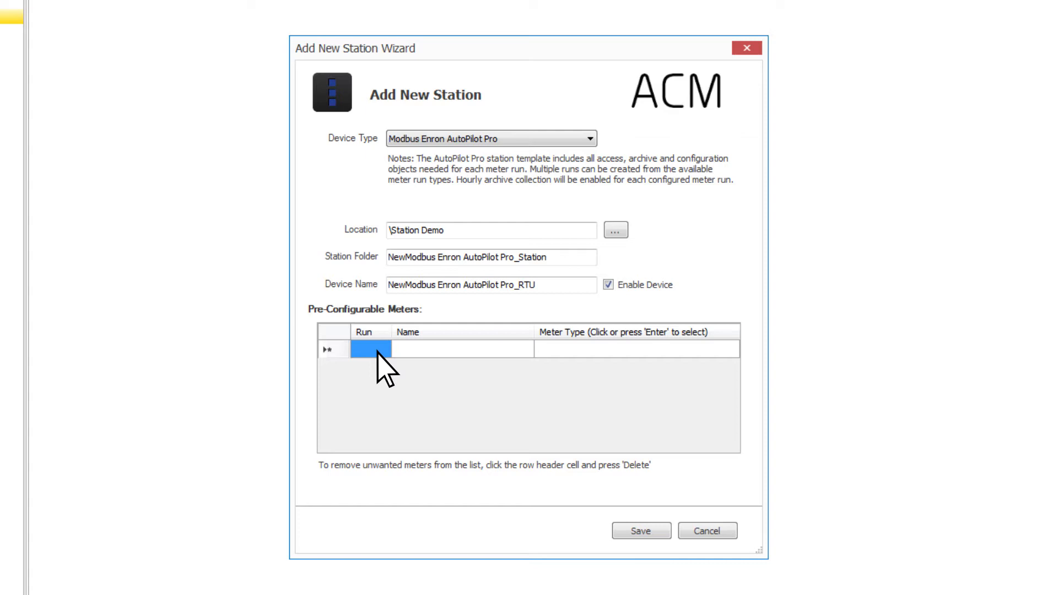
pyautogui.click(427, 352)
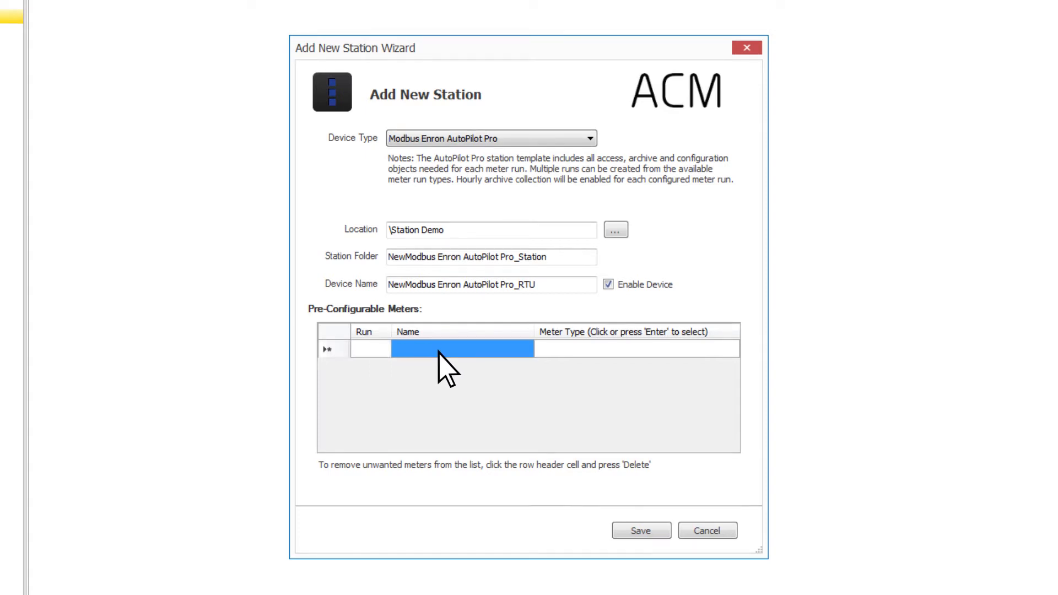
pyautogui.click(545, 351)
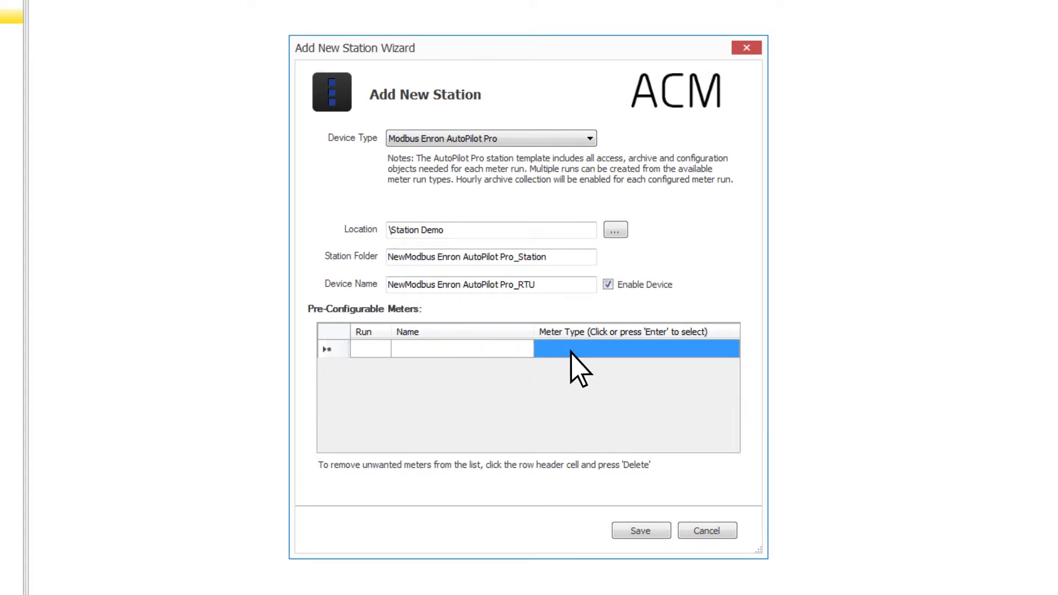
pyautogui.click(368, 349)
pyautogui.write('1')
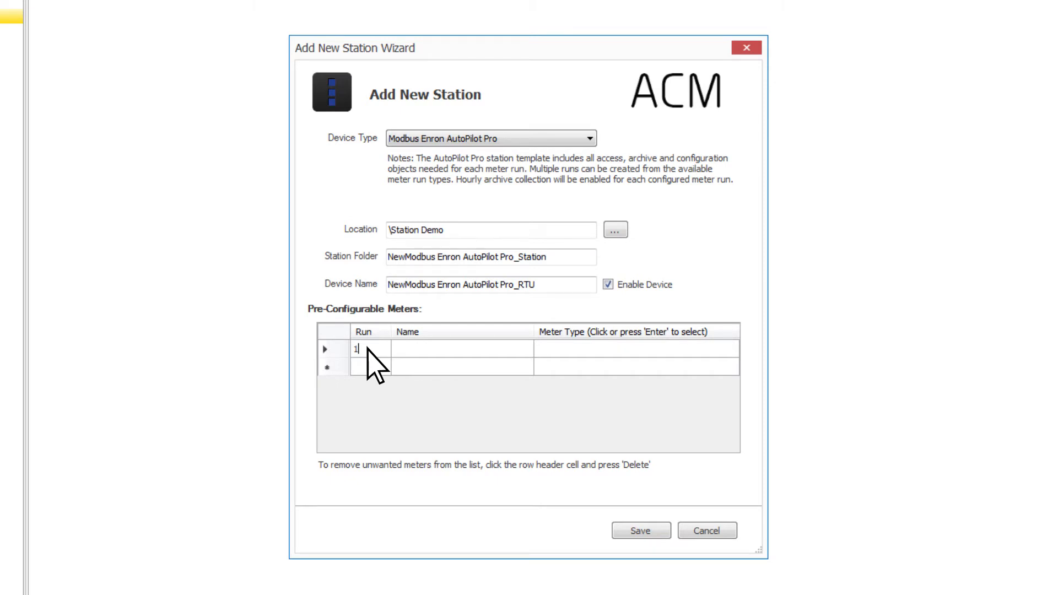
pyautogui.click(499, 348)
pyautogui.write('Meter_1')
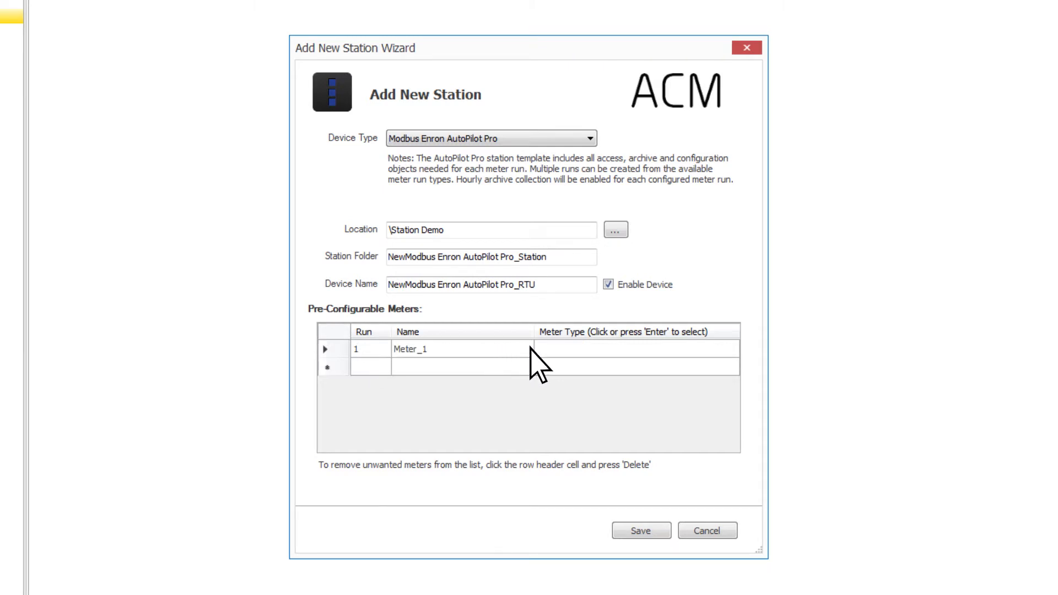
# - Assign the Turbine Run 1 meter type to Meter_1
pyautogui.click(585, 348)
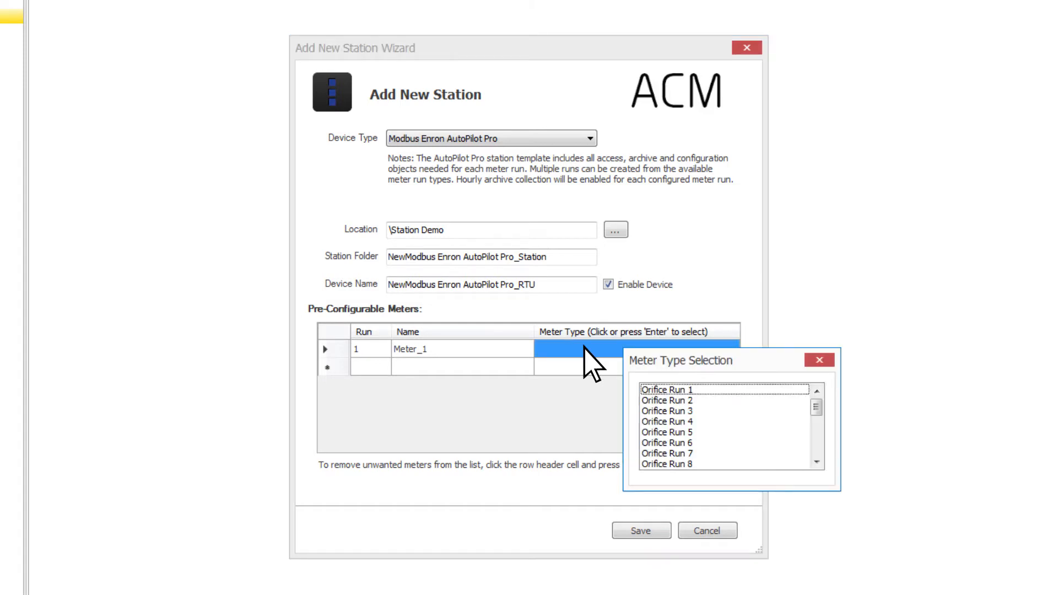
pyautogui.click(817, 429)
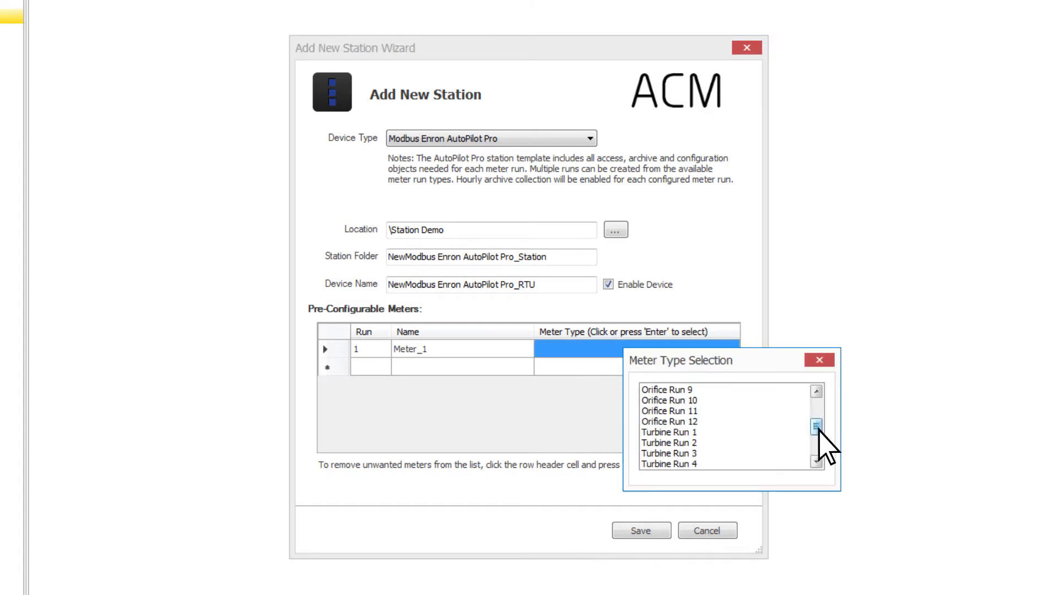
pyautogui.click(784, 432)
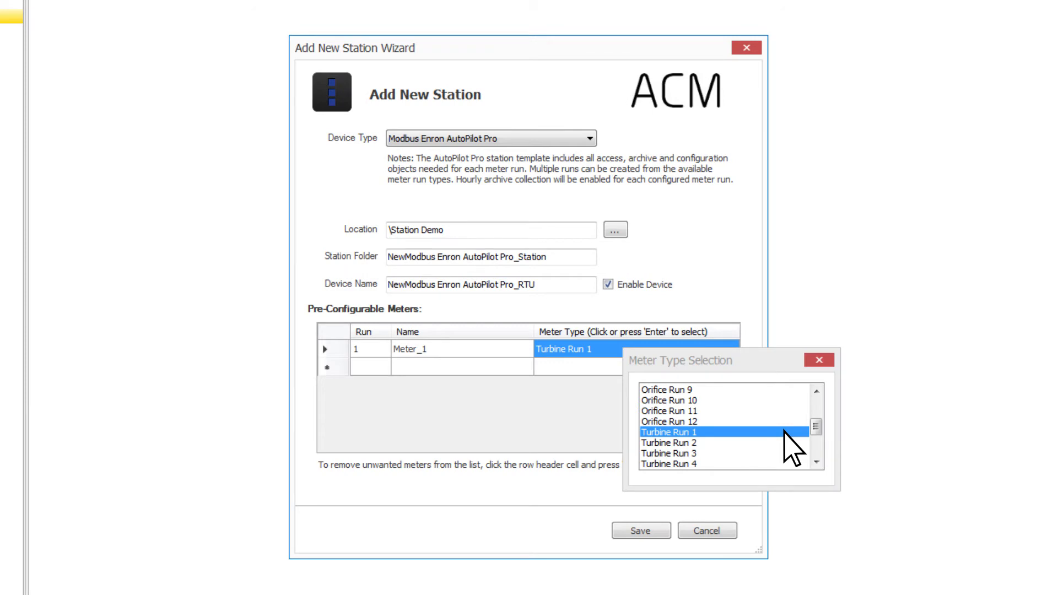
pyautogui.click(784, 432)
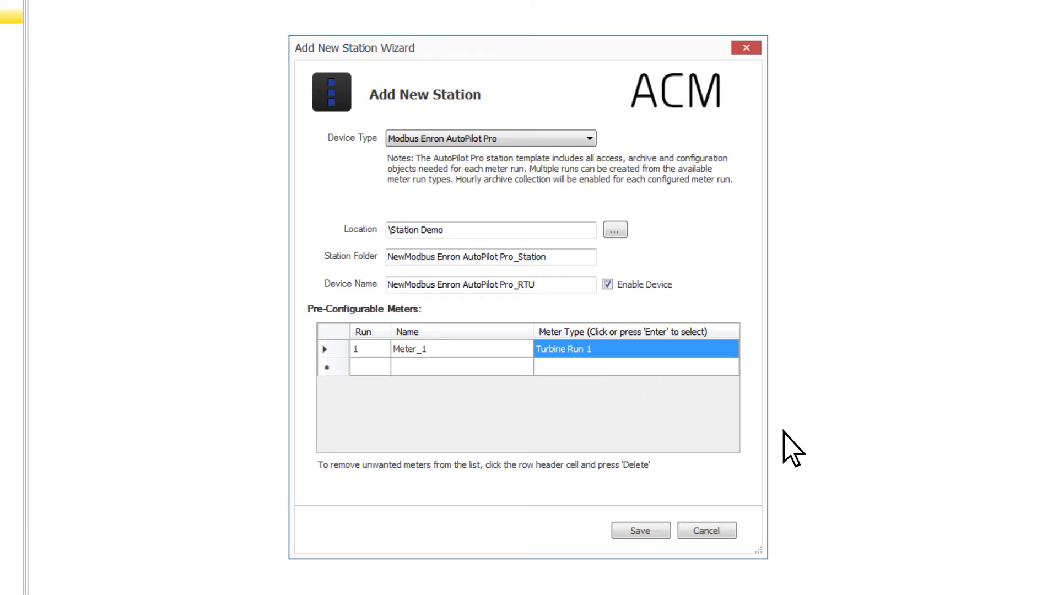
# - Save the new station, confirm its creation, and close the Add New Station Wizard
pyautogui.click(650, 531)
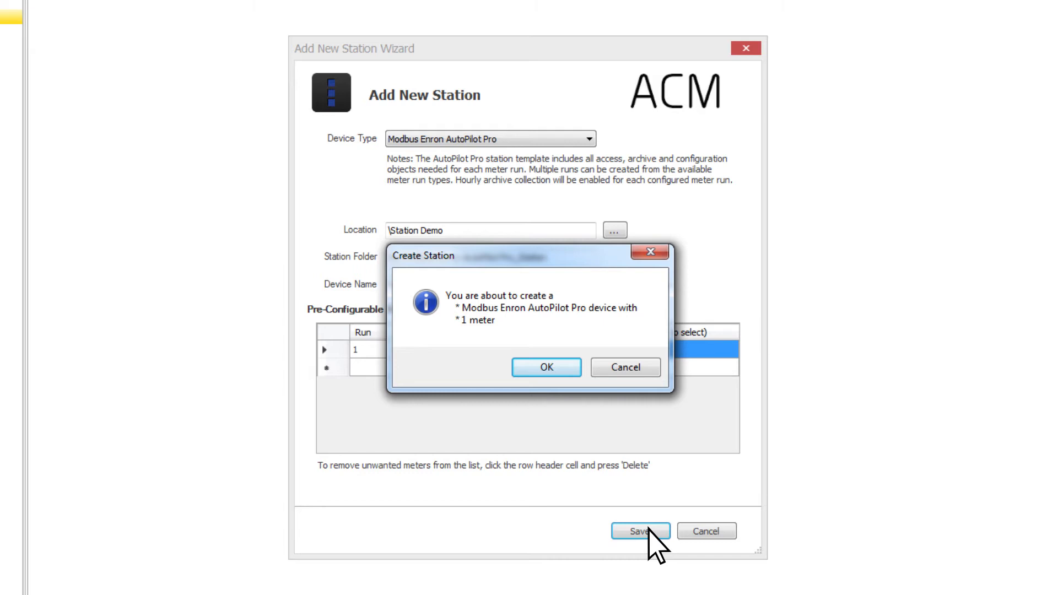
pyautogui.click(548, 367)
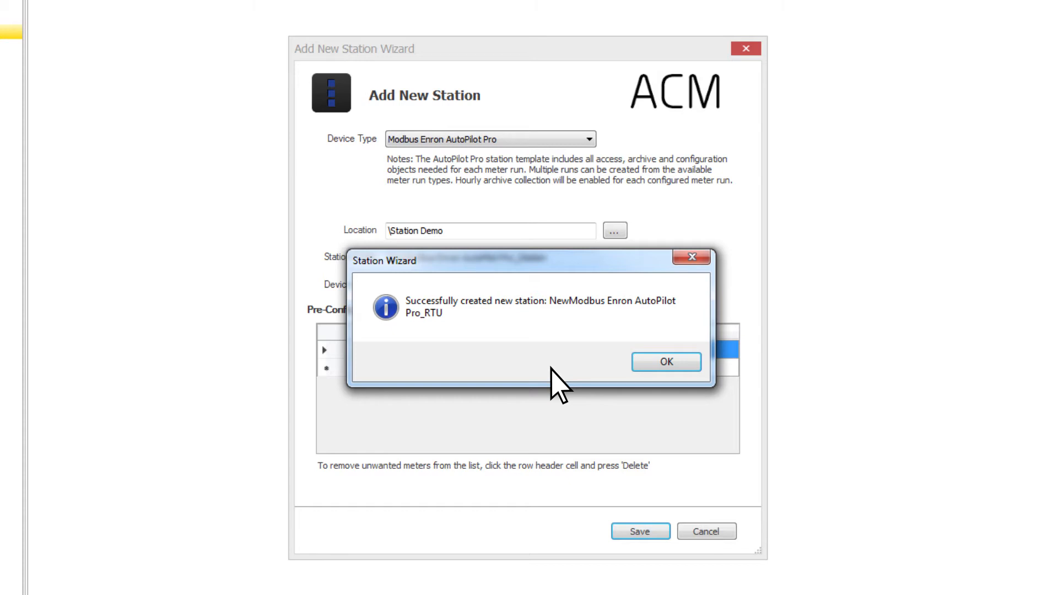
pyautogui.click(668, 364)
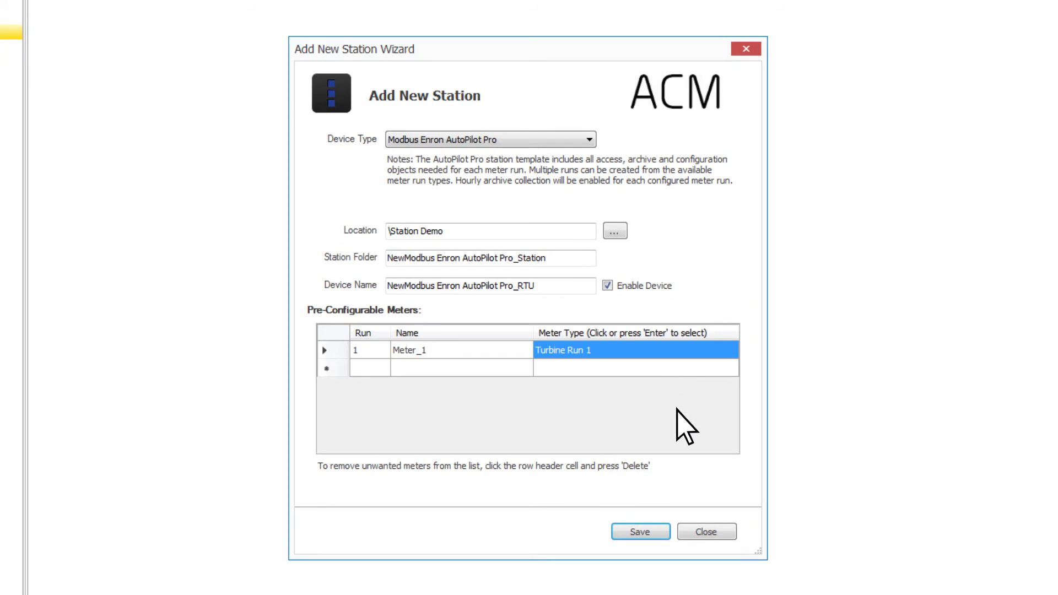
pyautogui.click(710, 533)
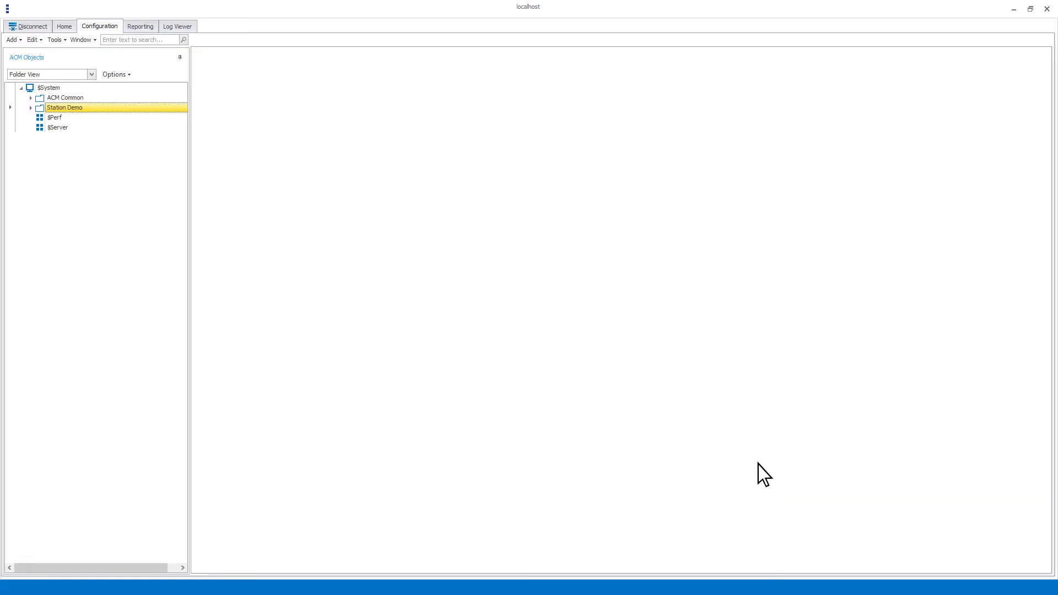
# - Expand the Station Demo station folder and the ACM Common folder down to AutoPilot Pro to examine the created objects
pyautogui.click(31, 108)
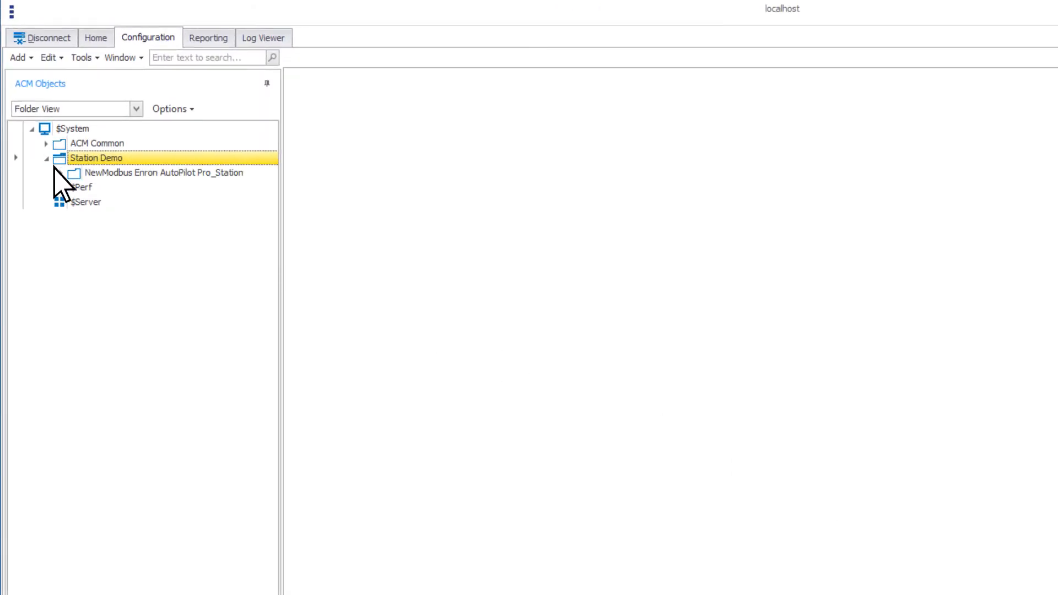
pyautogui.click(62, 173)
pyautogui.click(140, 142)
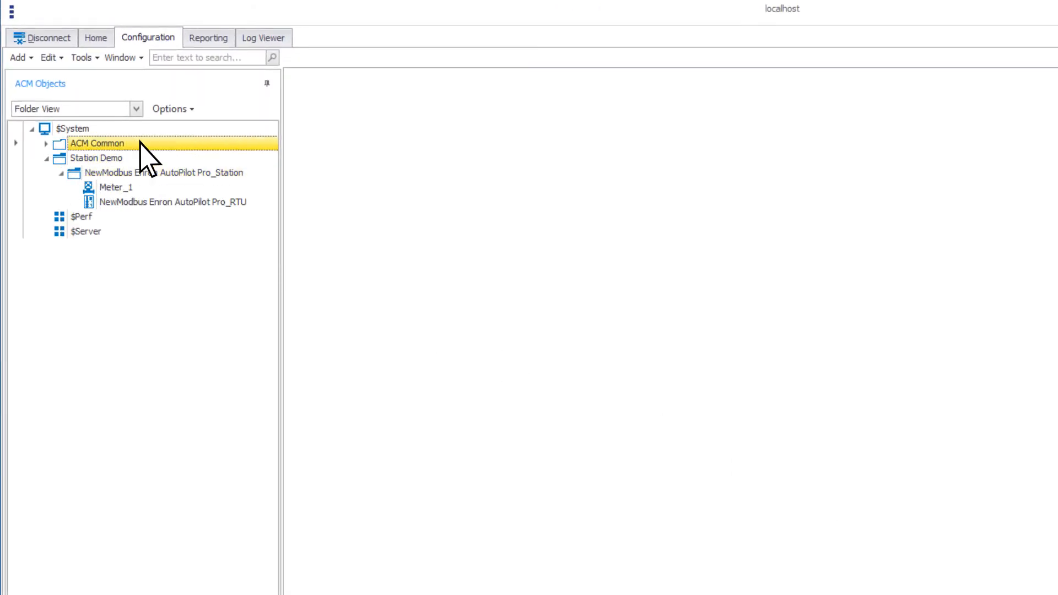
pyautogui.click(47, 144)
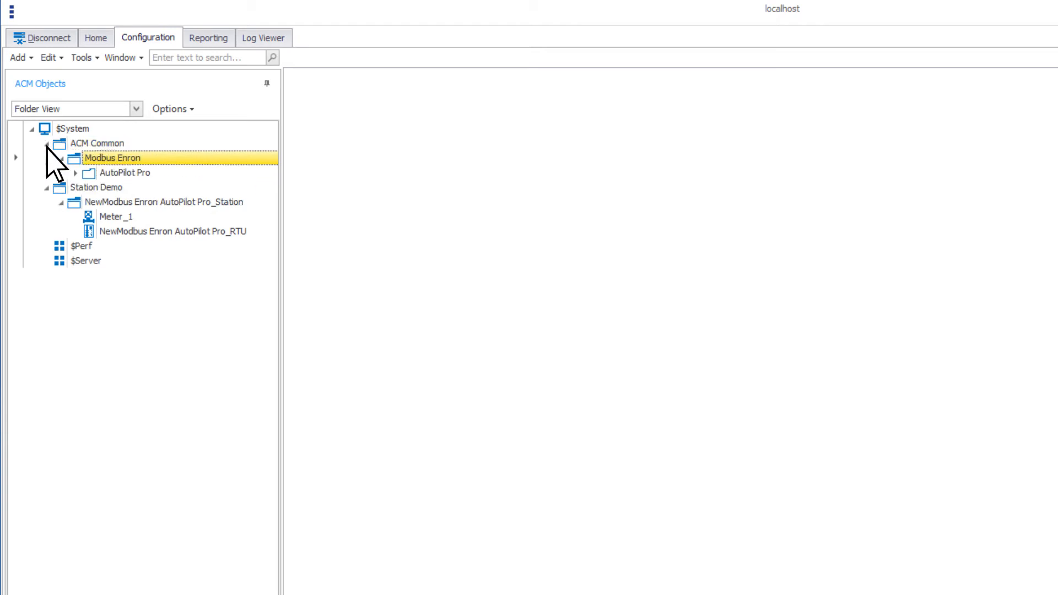
pyautogui.click(75, 173)
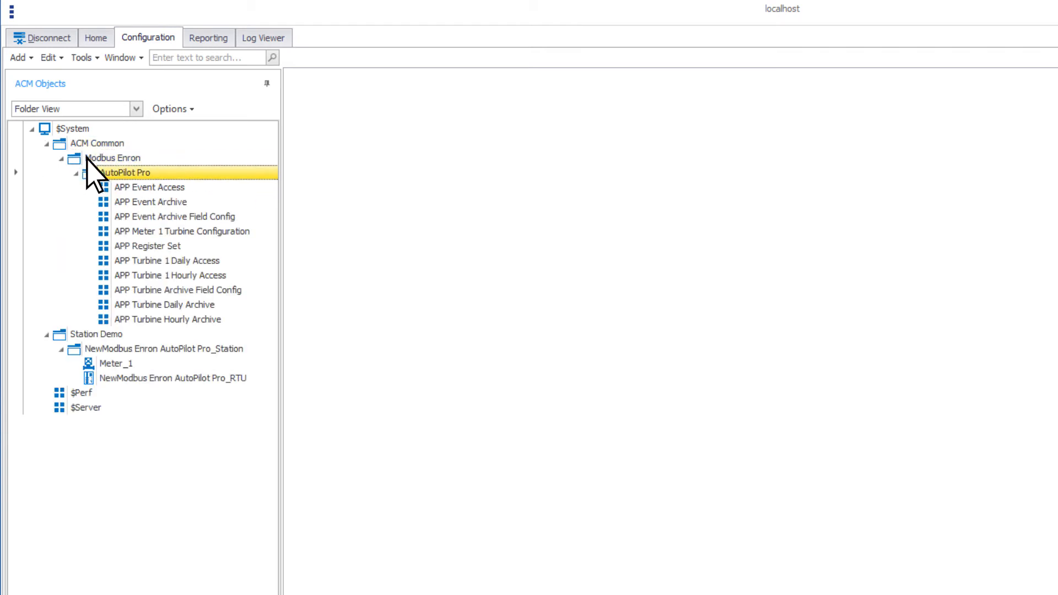
# - View the ACM objects in Type View and Category View, then return to Folder View with the folders under $System collapsed
pyautogui.click(136, 107)
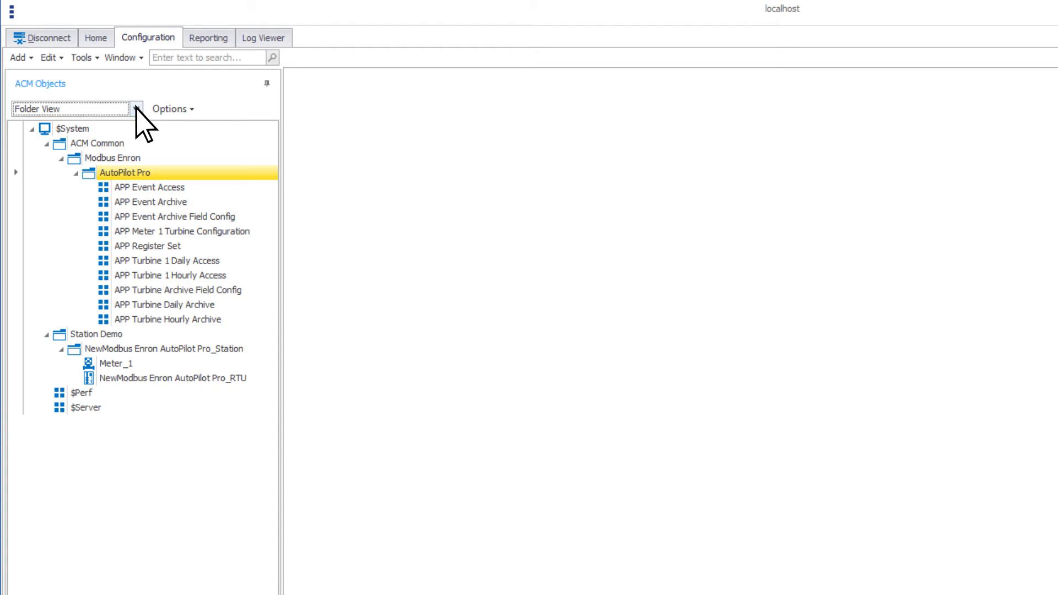
pyautogui.click(137, 109)
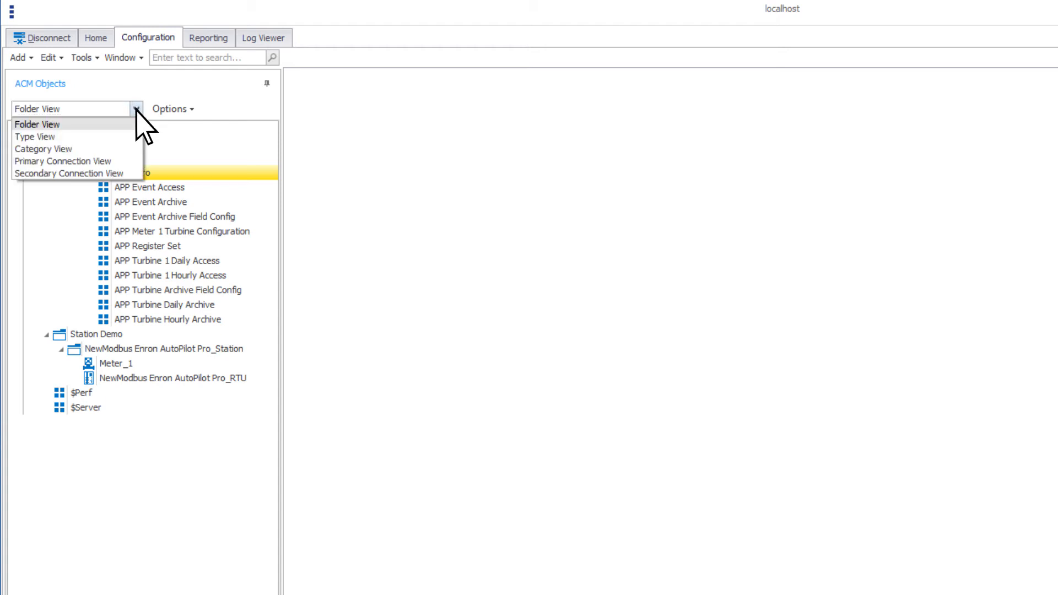
pyautogui.click(138, 137)
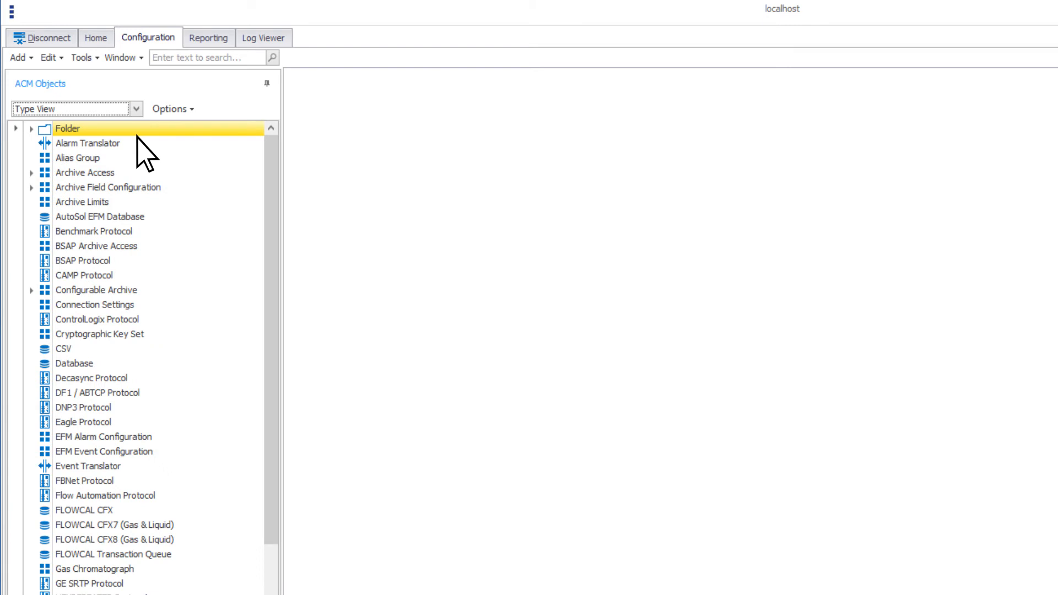
pyautogui.click(136, 109)
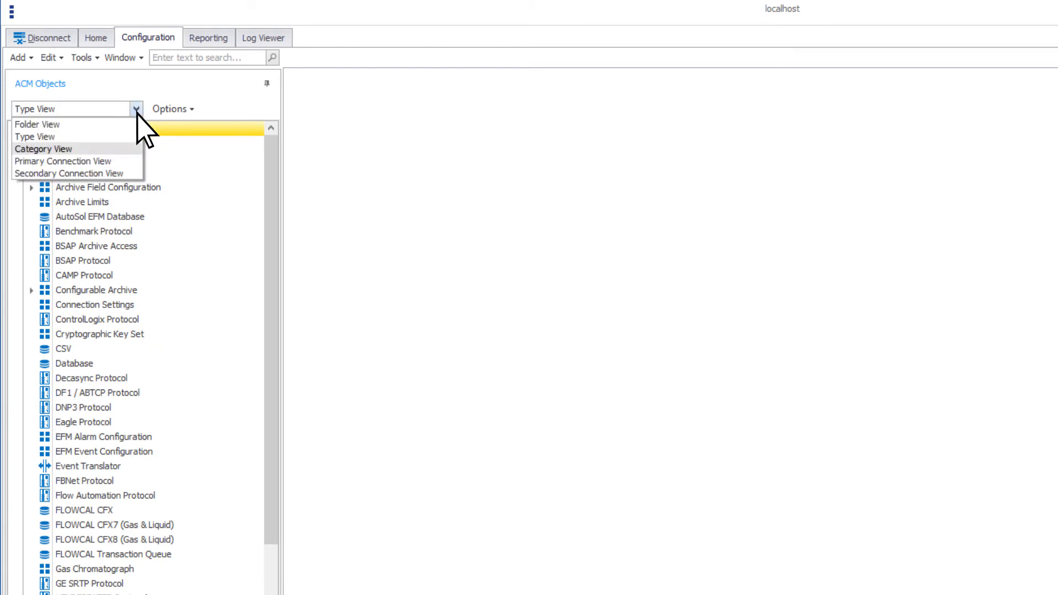
pyautogui.click(137, 149)
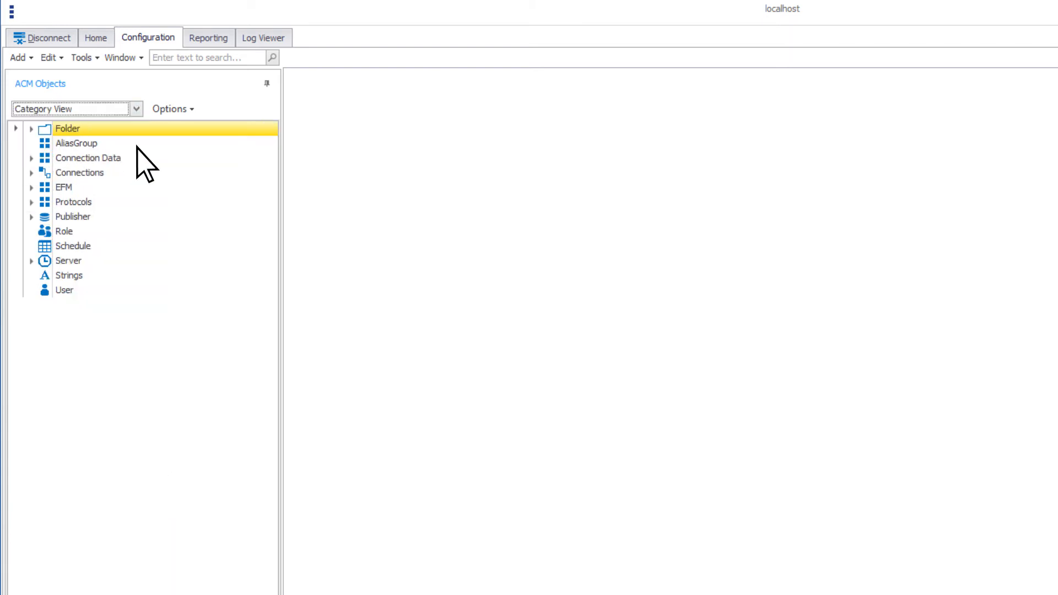
pyautogui.click(136, 108)
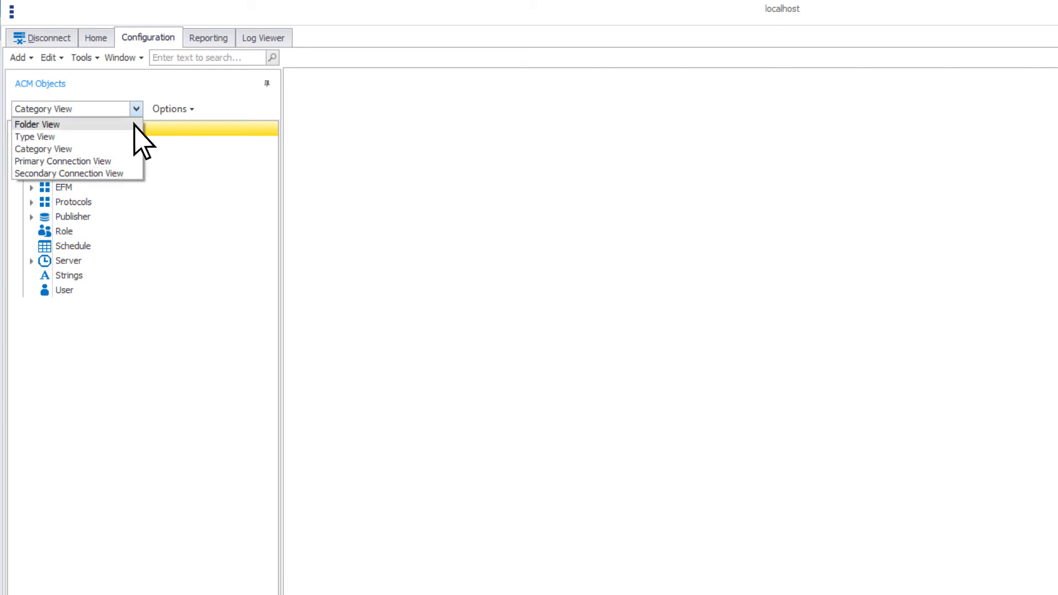
pyautogui.click(55, 125)
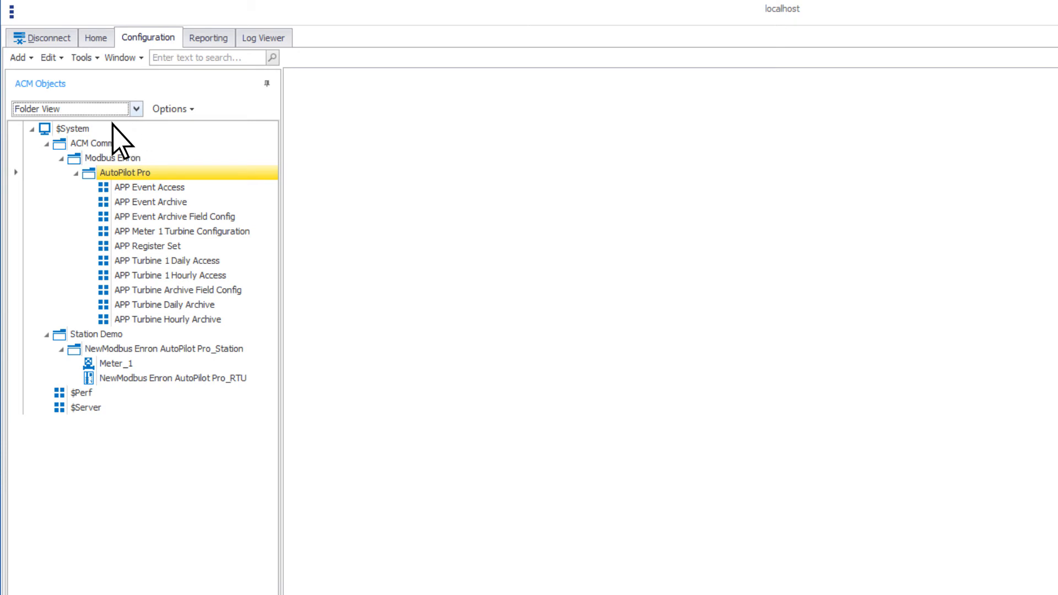
pyautogui.click(32, 124)
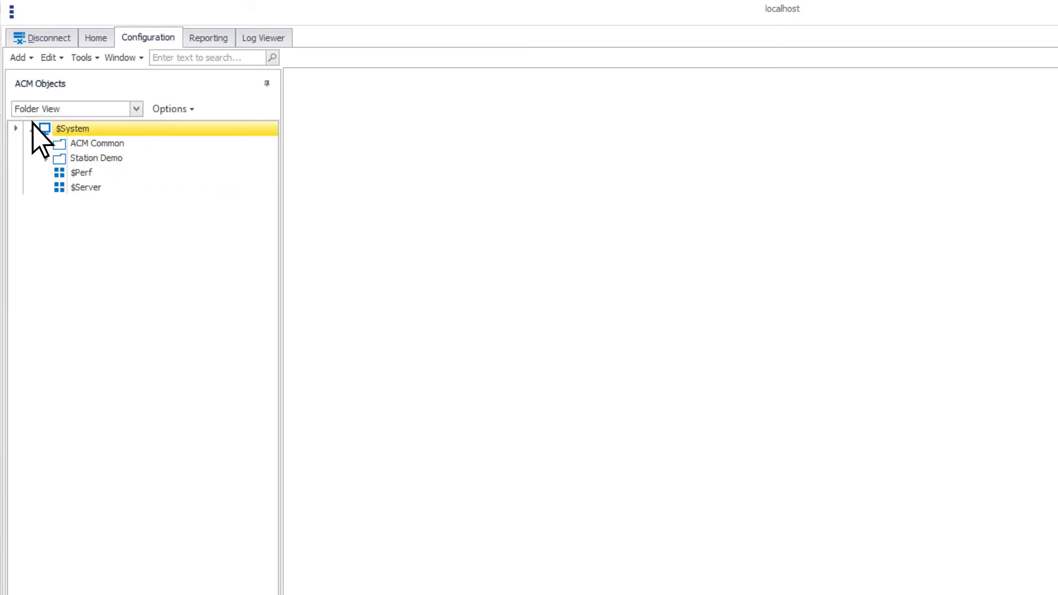
# - Expand the ACM Common folder down to AutoPilot Pro and the Station Demo folder with both of its stations to examine their objects
pyautogui.click(49, 146)
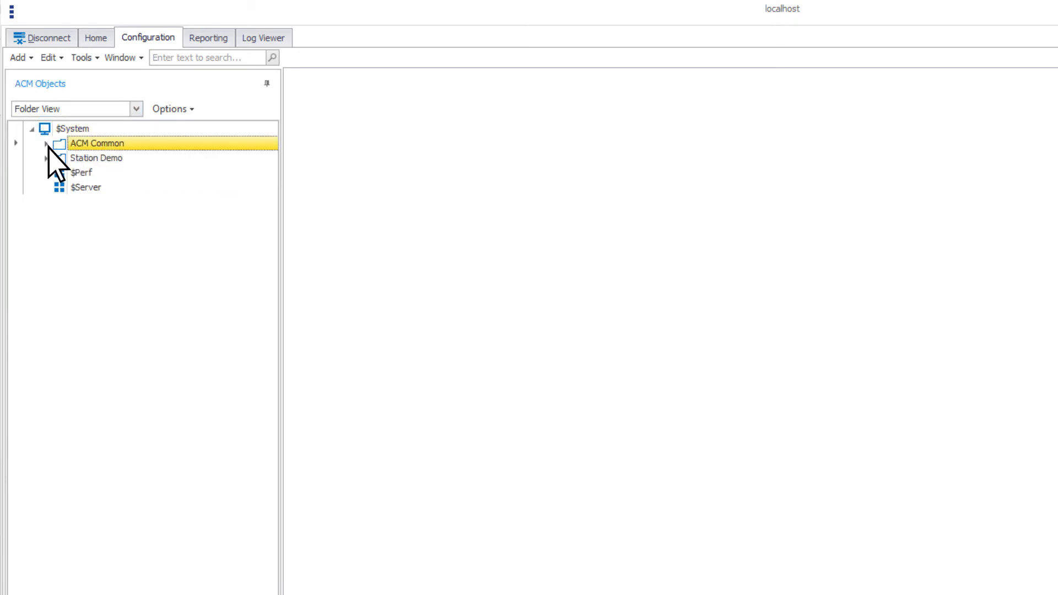
pyautogui.click(47, 143)
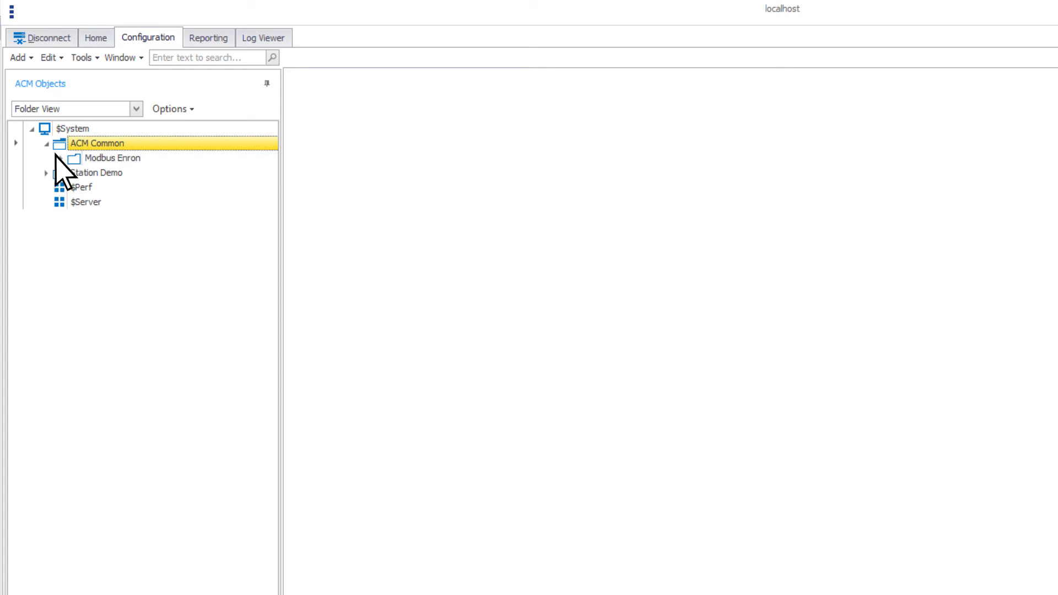
pyautogui.doubleClick(61, 159)
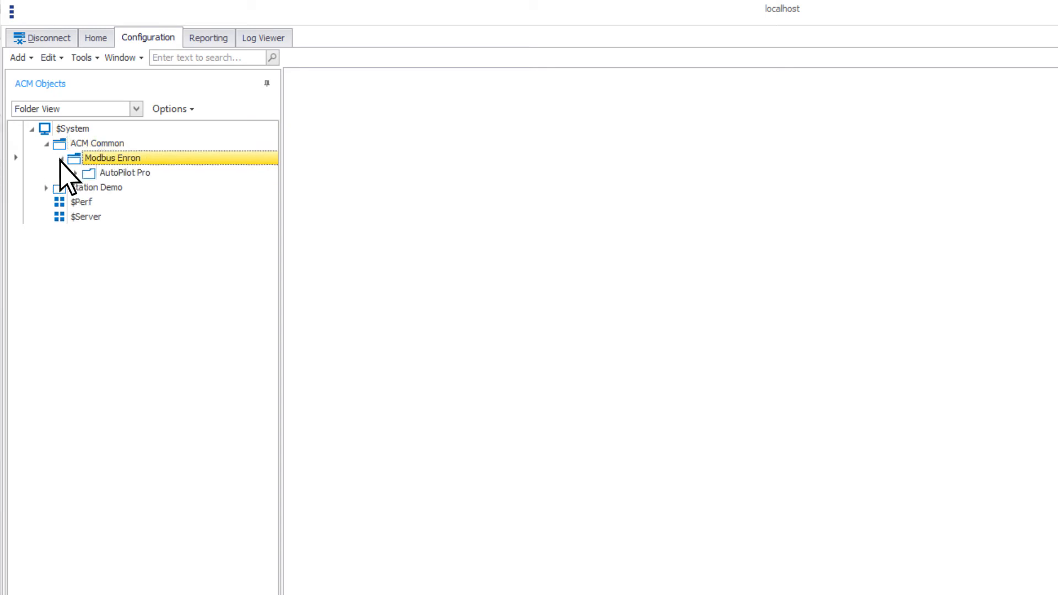
pyautogui.doubleClick(75, 173)
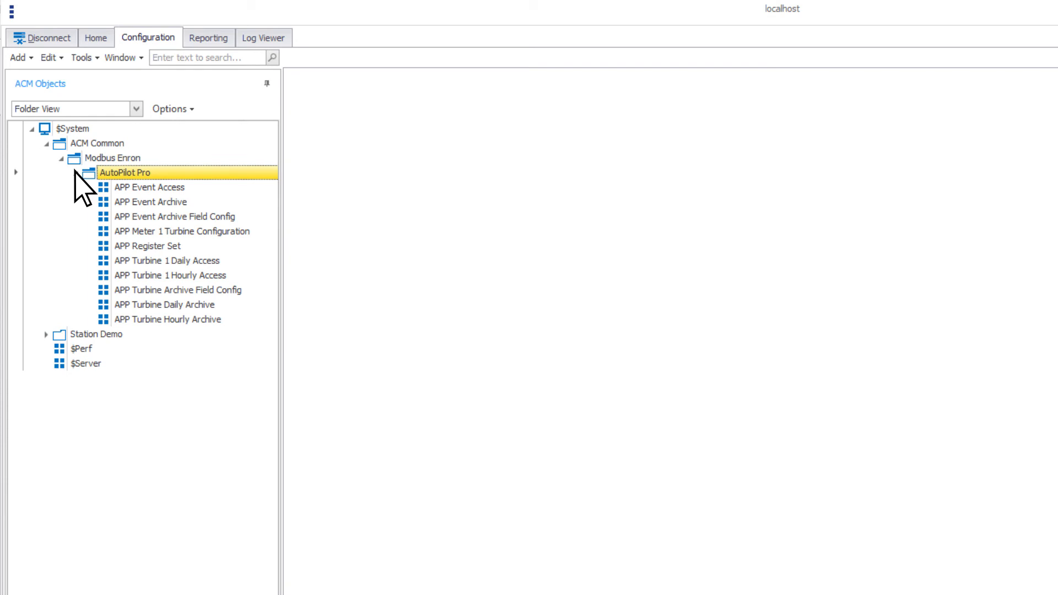
pyautogui.click(46, 335)
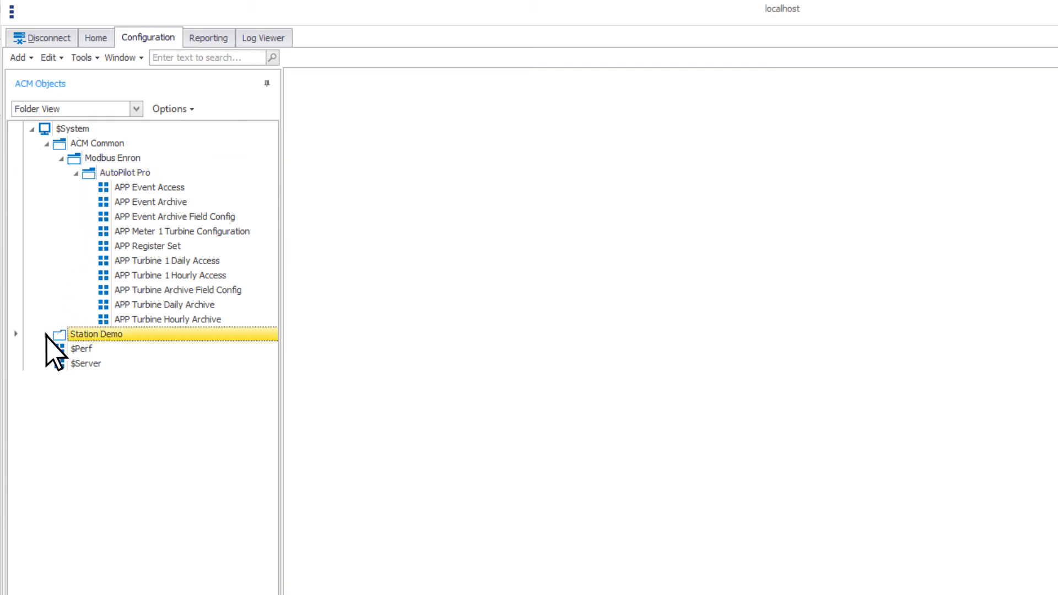
pyautogui.doubleClick(64, 352)
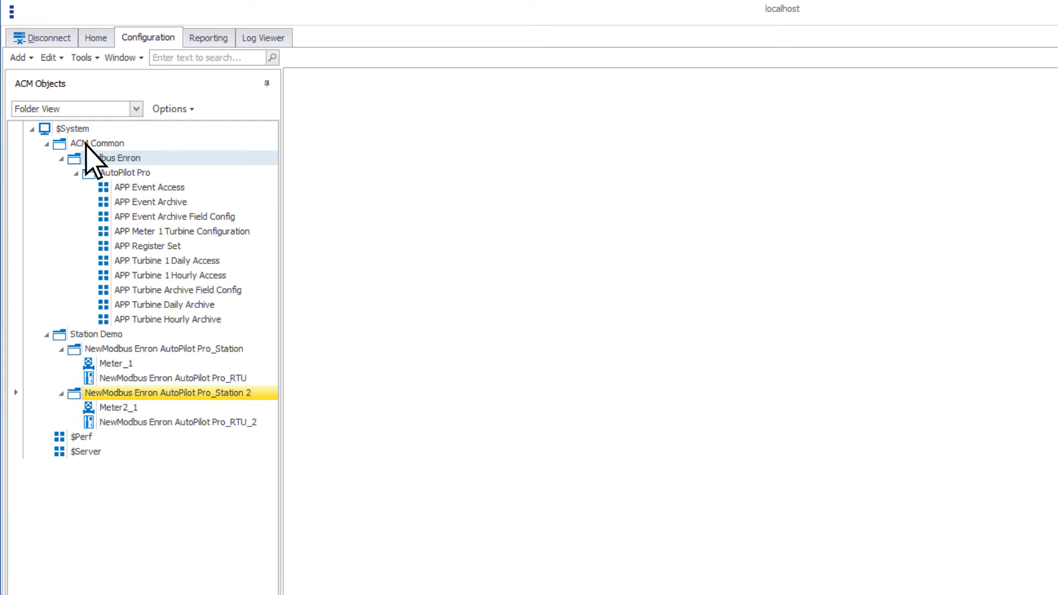
# - Copy the NewModbus Enron AutoPilot Pro_Station folder with all its objects, and expand the copied folder
pyautogui.click(117, 349)
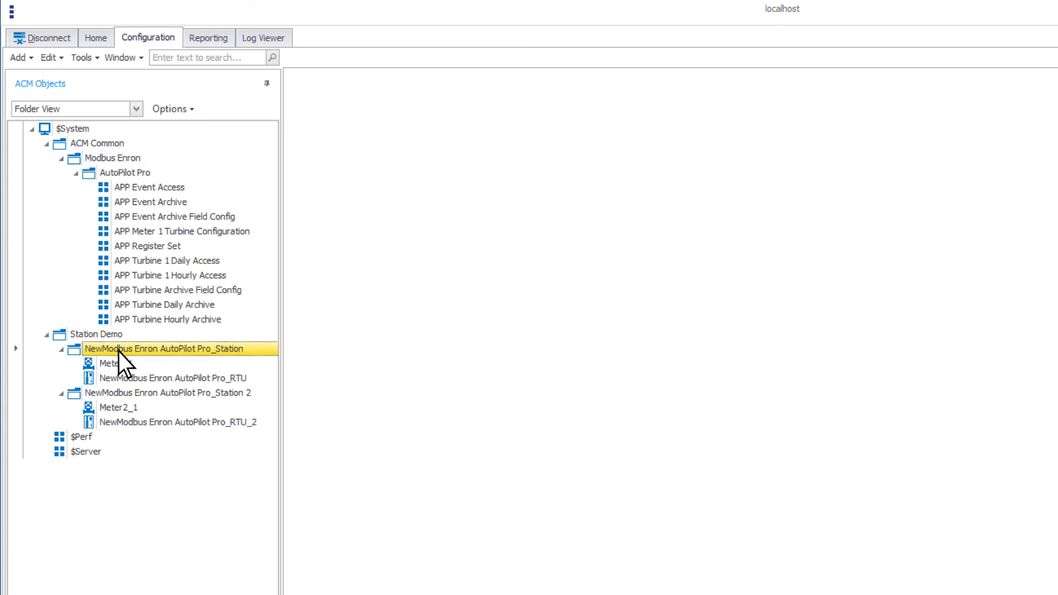
pyautogui.rightClick(117, 351)
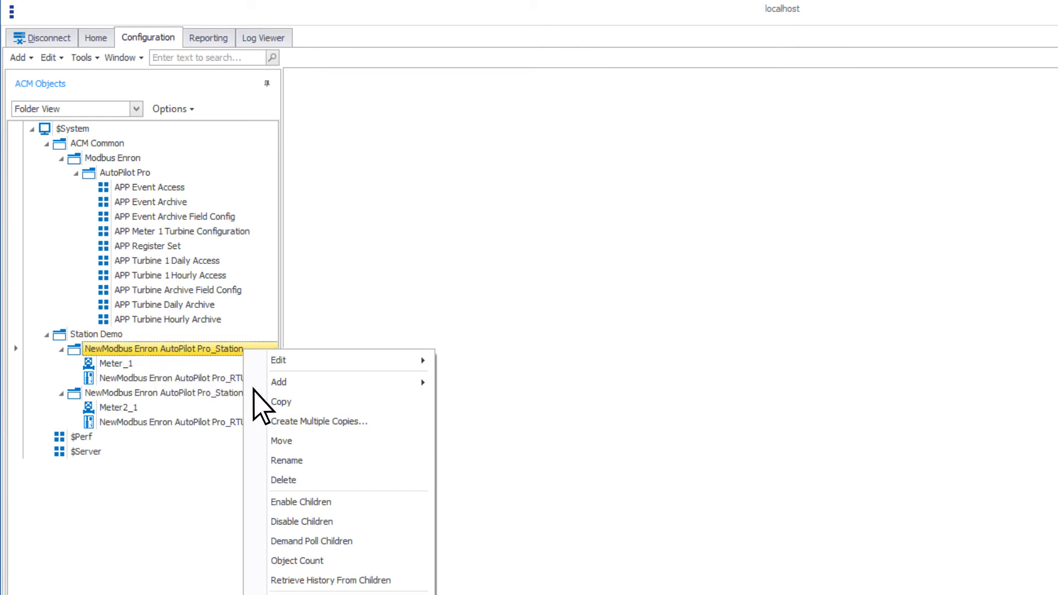
pyautogui.click(281, 402)
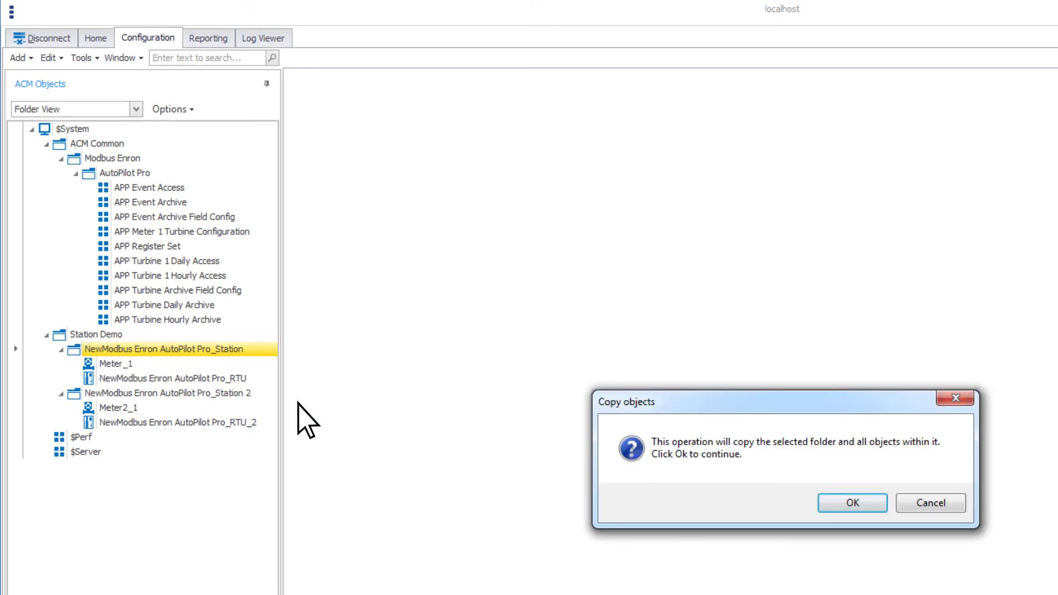
pyautogui.click(850, 502)
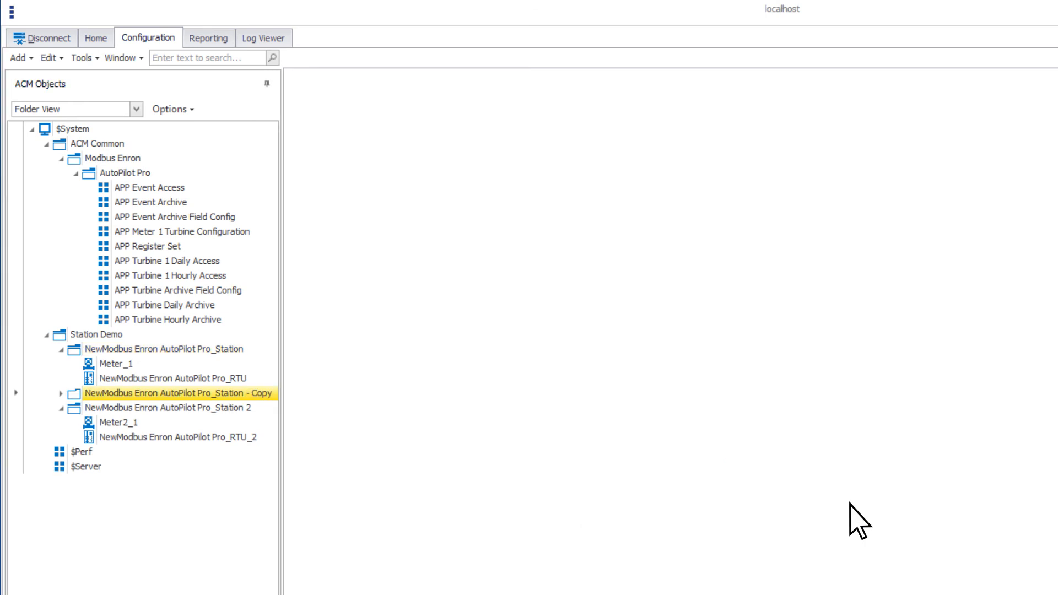
pyautogui.click(61, 394)
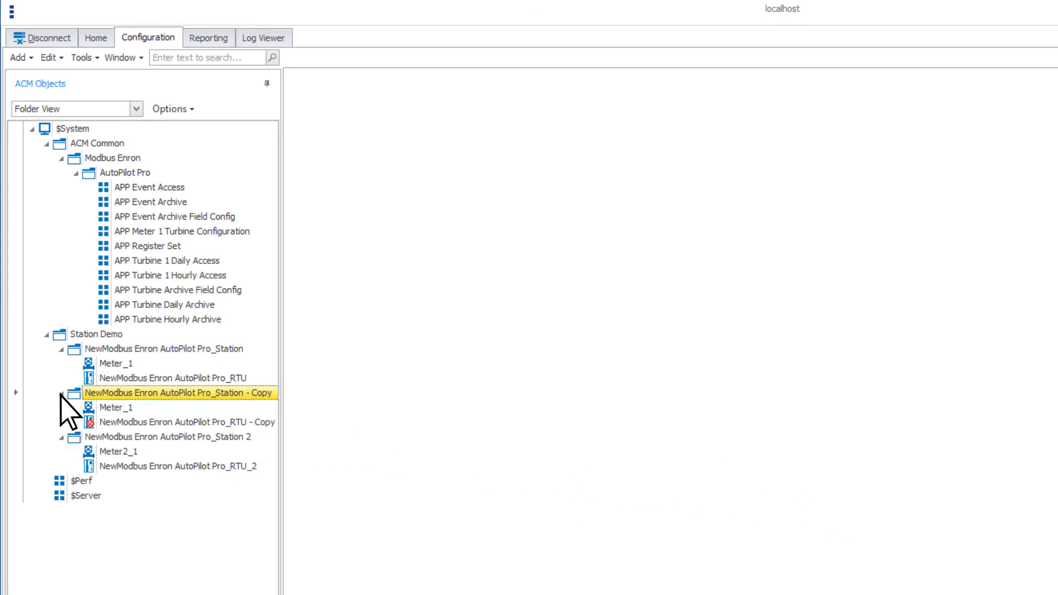